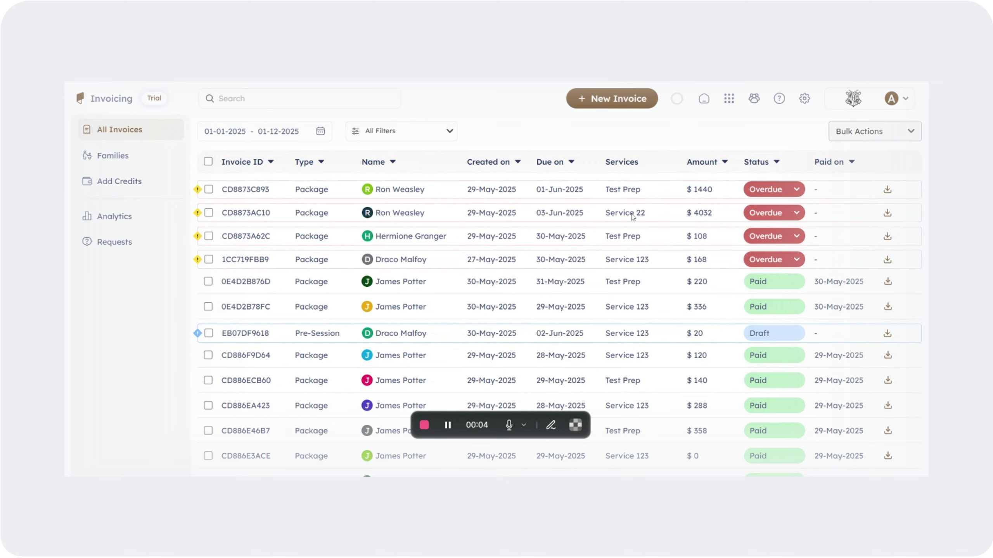
Start a new invoice and look over its form from the invoice type to the payment details.
left_click(612, 99)
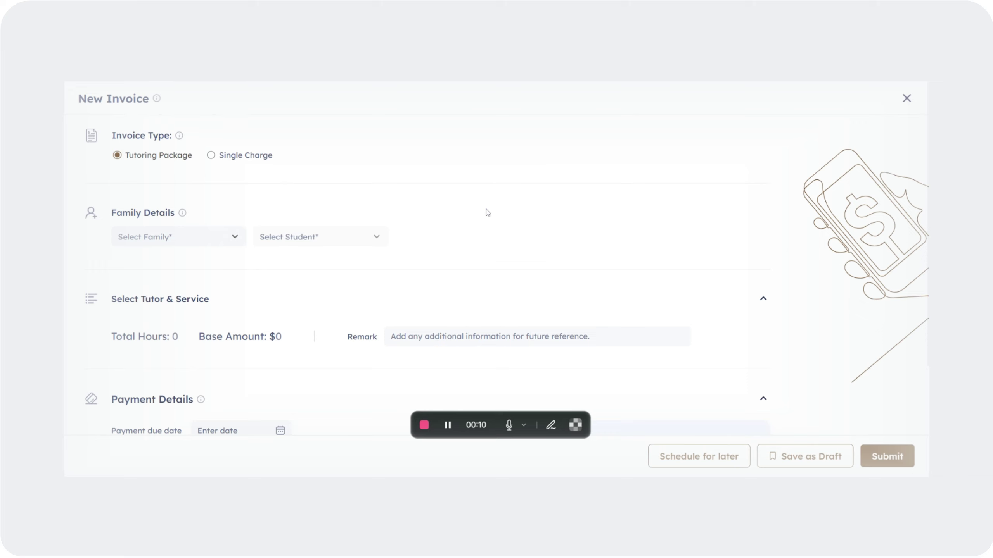
scroll(429, 187, "down", 3)
scroll(430, 187, "up", 3)
scroll(430, 274, "down", 4)
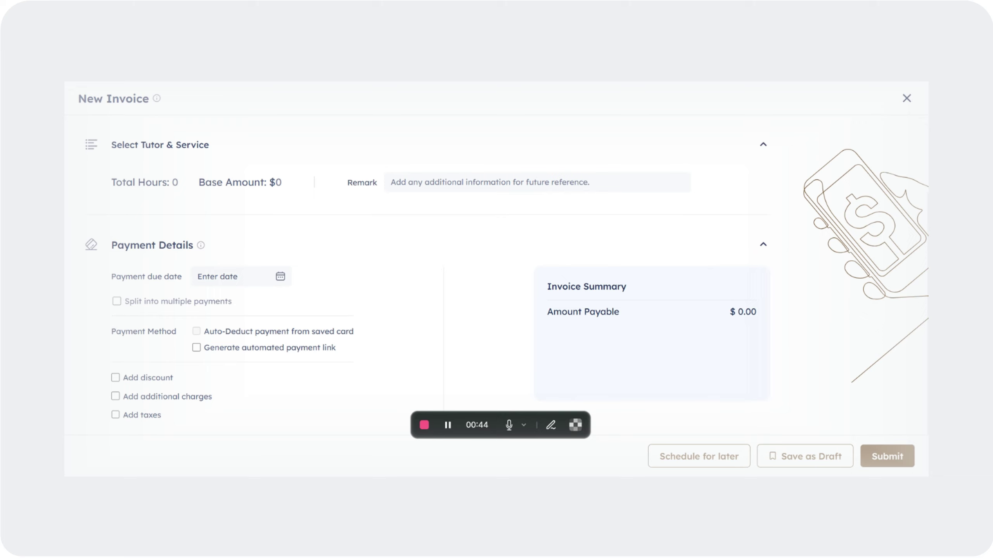
scroll(430, 274, "up", 4)
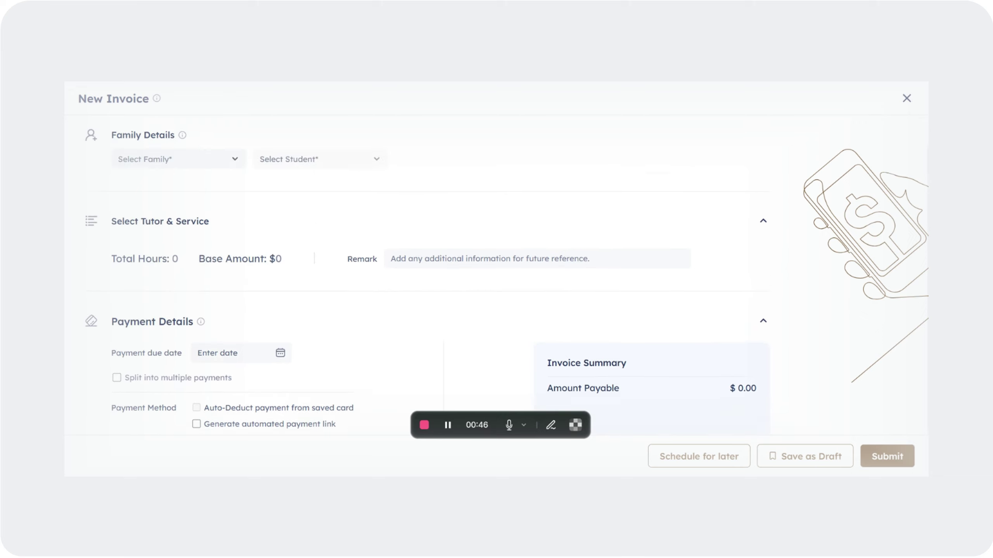
scroll(430, 274, "down", 4)
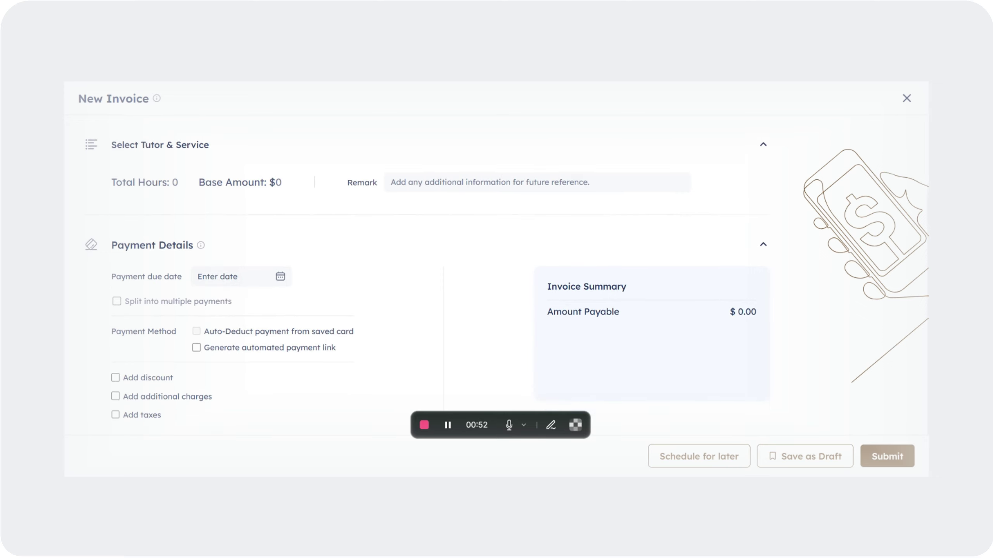
scroll(430, 274, "up", 4)
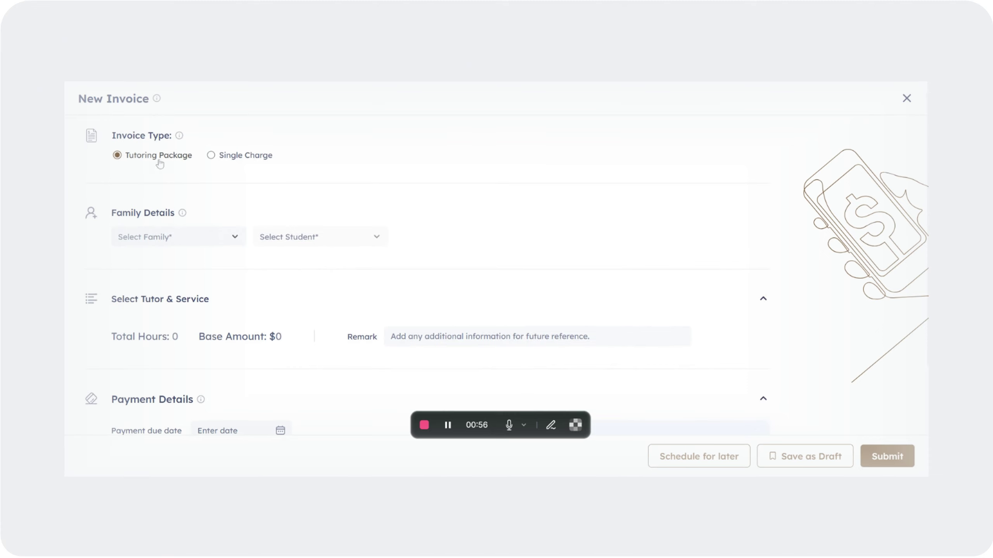
Choose the third family in the list and the second of its students for the tutoring package invoice.
scroll(130, 160, "down", 2)
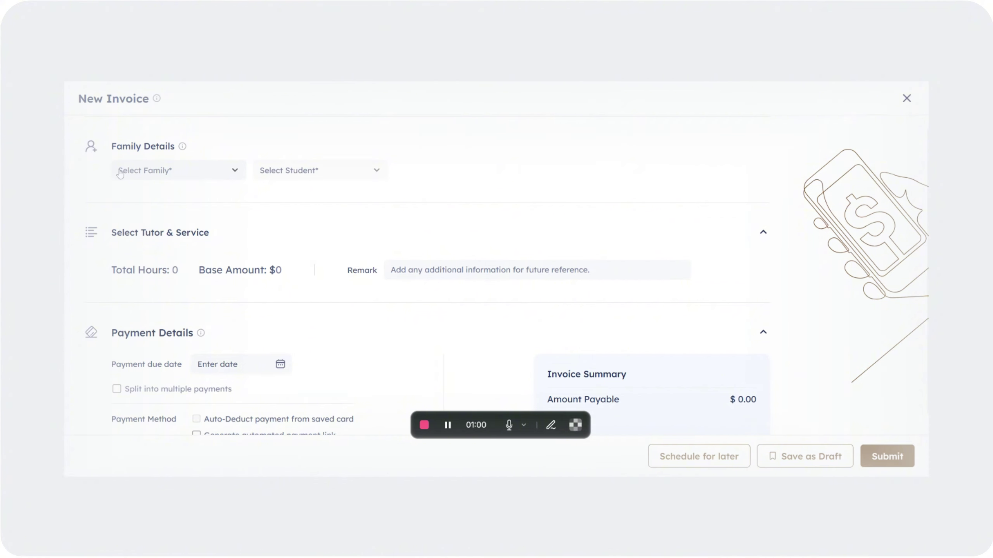
left_click(176, 171)
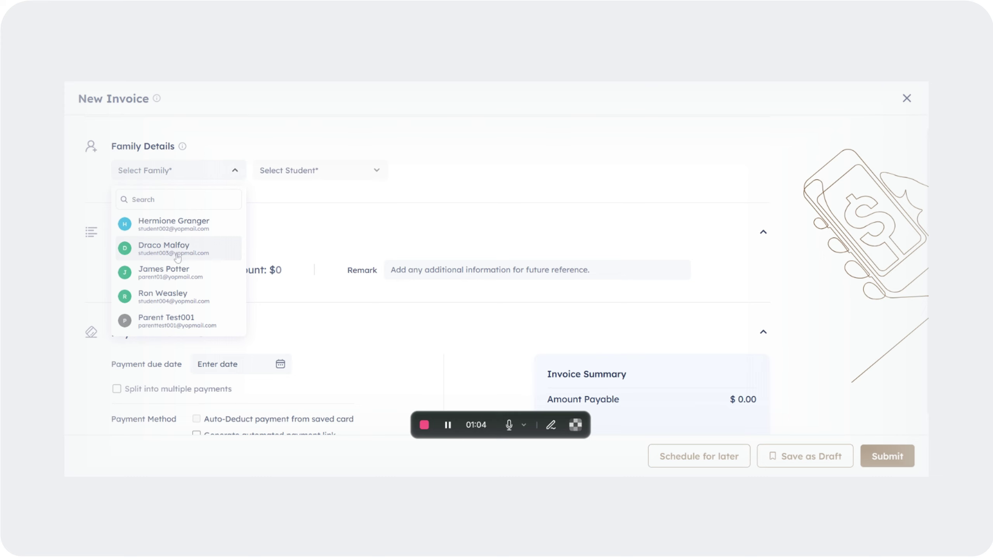
left_click(179, 271)
left_click(285, 177)
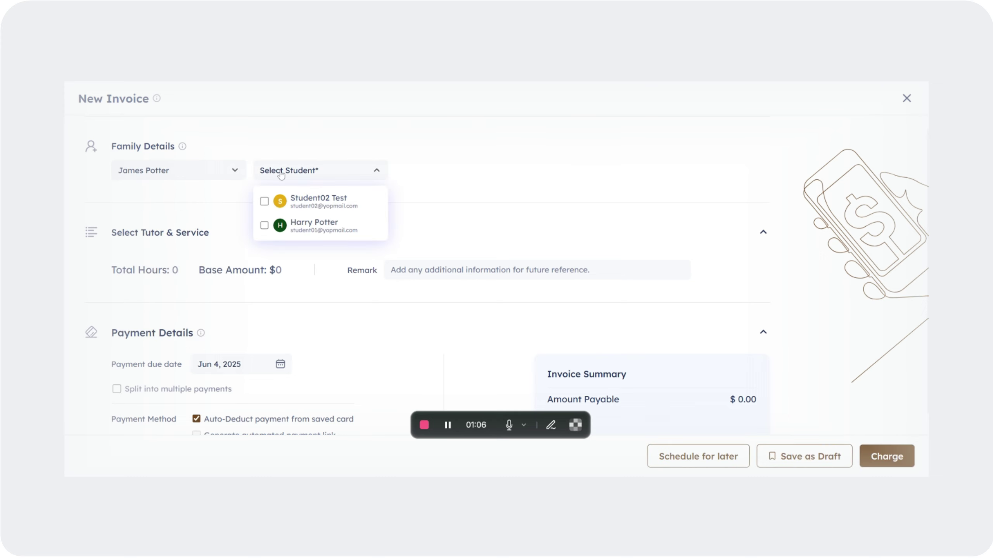
left_click(297, 226)
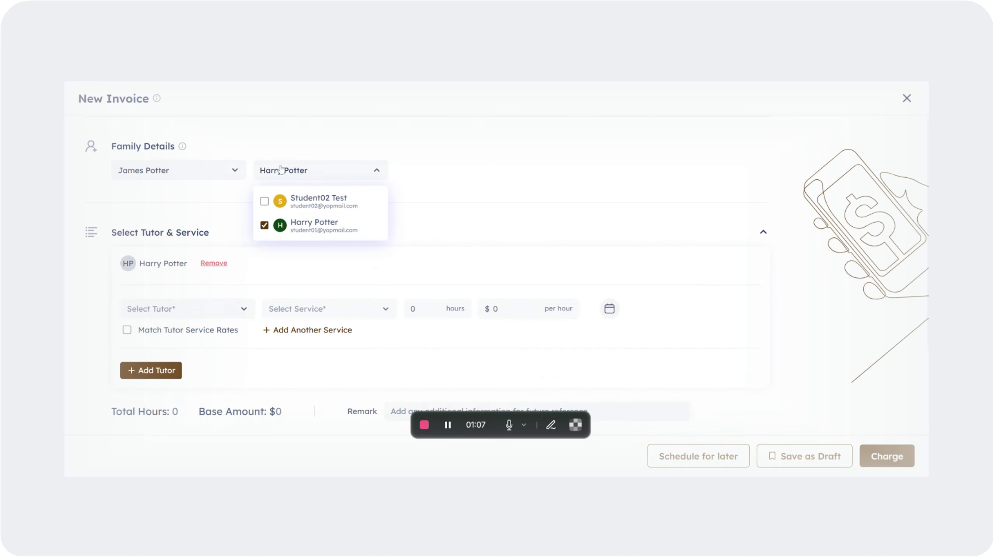
left_click(230, 194)
Assign the only available tutor to the student and choose Service 123.
scroll(230, 195, "down", 2)
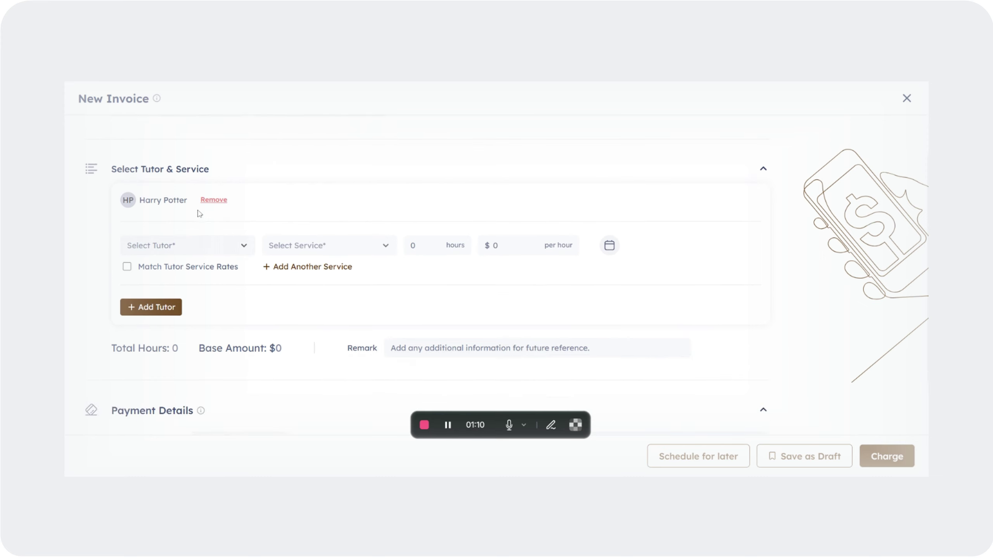
scroll(199, 213, "down", 1)
left_click(204, 231)
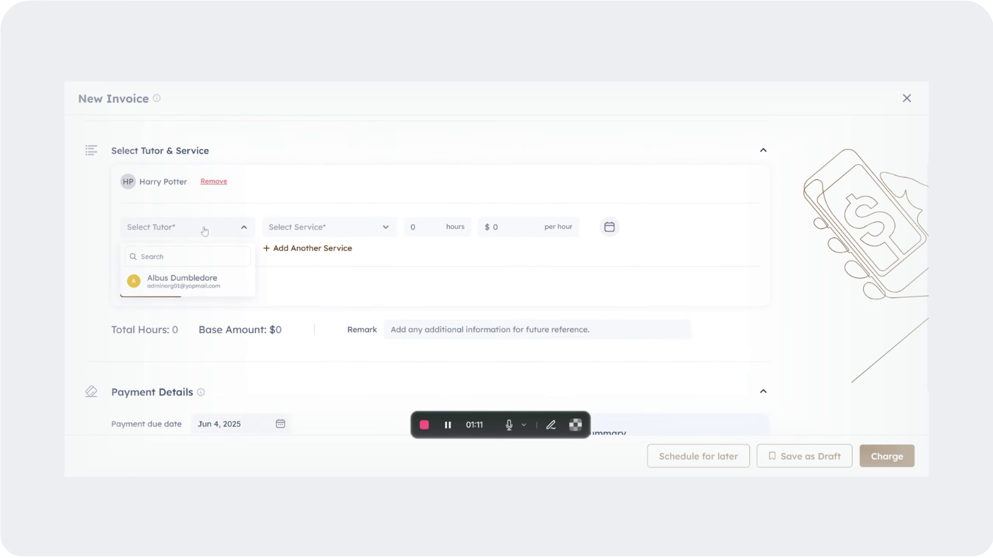
left_click(199, 280)
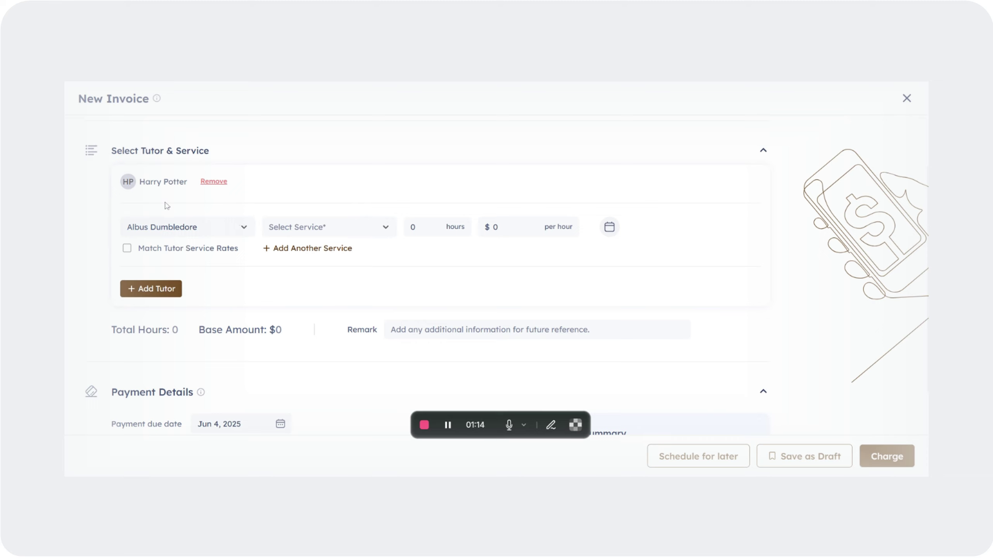
left_click(279, 230)
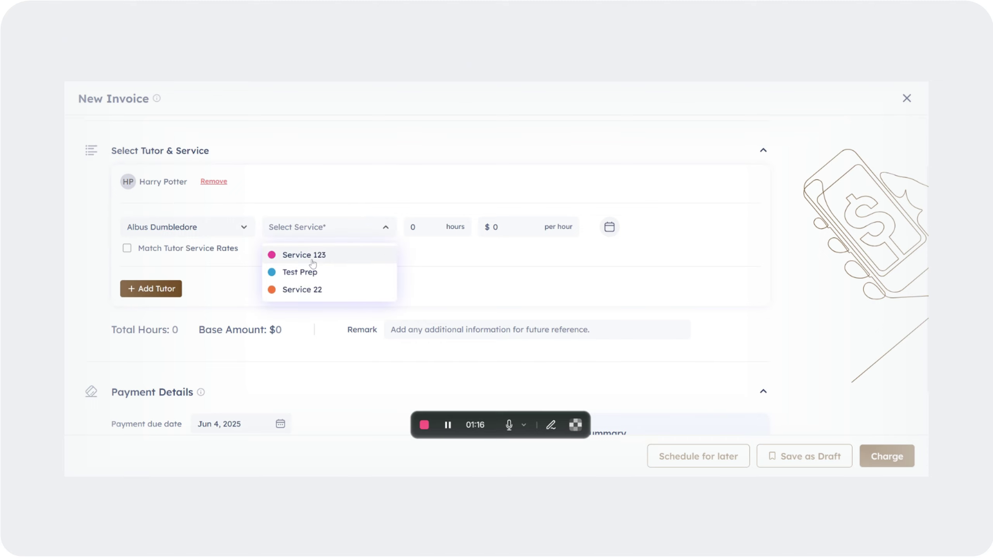
left_click(311, 258)
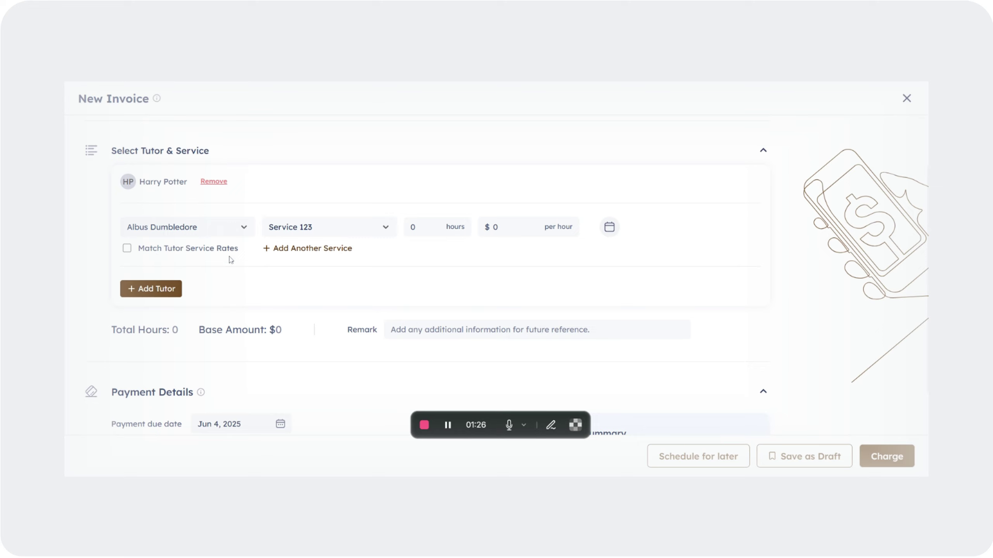
Try a custom rate of $10 per hour for Service 123 without matching the tutor's service rates.
left_click(128, 249)
left_click(126, 249)
left_click(507, 227)
key("BackSpace")
type("0")
scroll(487, 231, "down", 1)
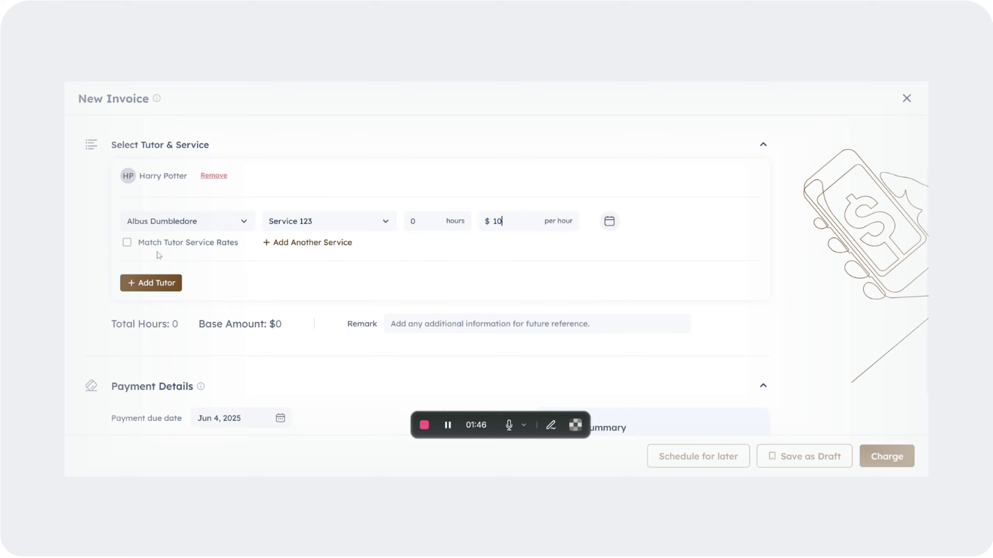
Match the tutor's service rates and add Service 22 at $10 per hour as a second service.
left_click(129, 245)
scroll(501, 201, "down", 2)
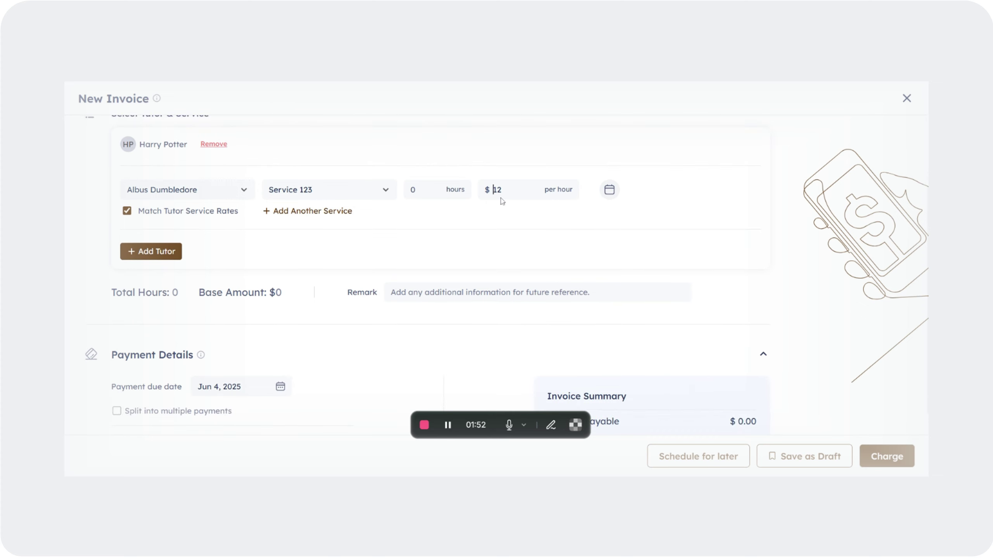
scroll(543, 201, "down", 1)
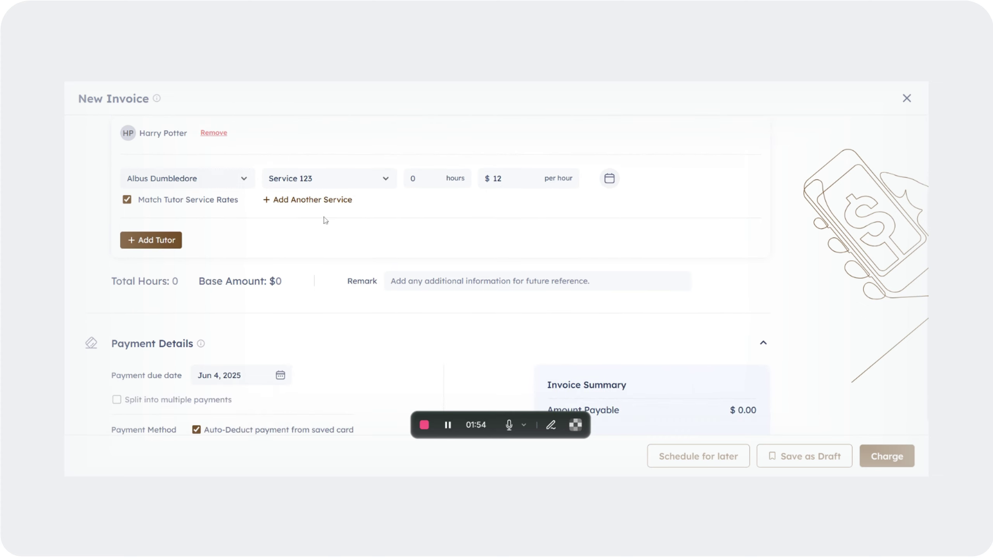
left_click(279, 200)
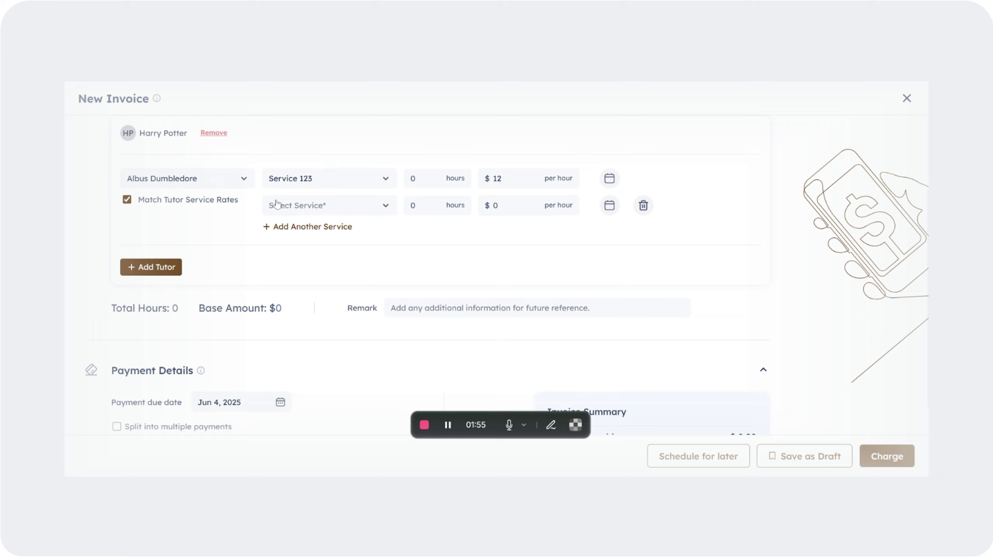
left_click(311, 211)
left_click(320, 250)
type("10")
scroll(428, 240, "down", 2)
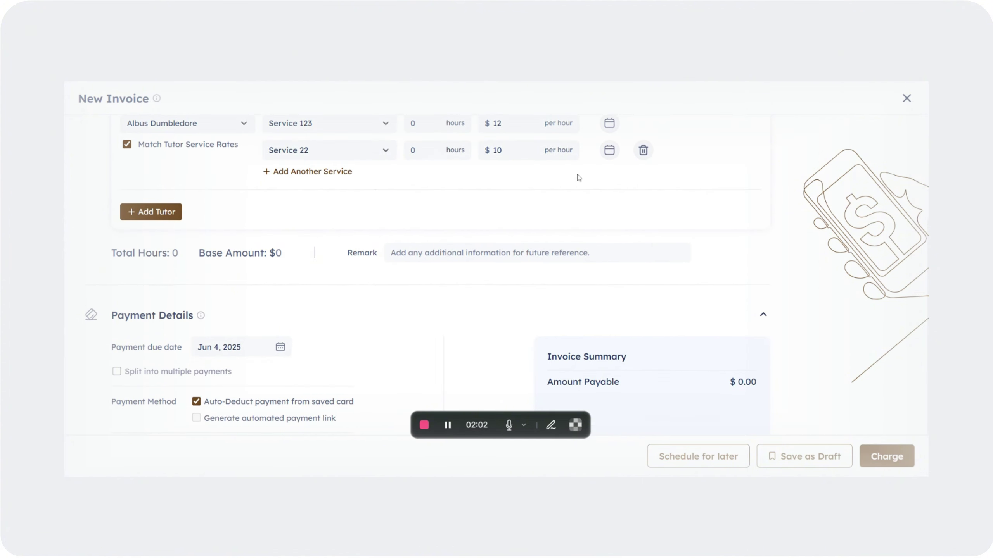
left_click(609, 124)
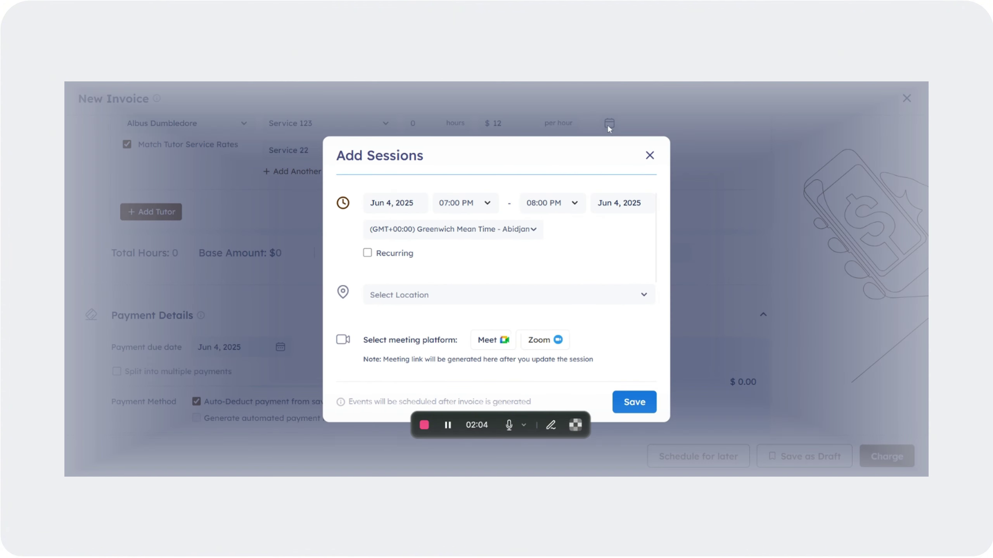
left_click(650, 155)
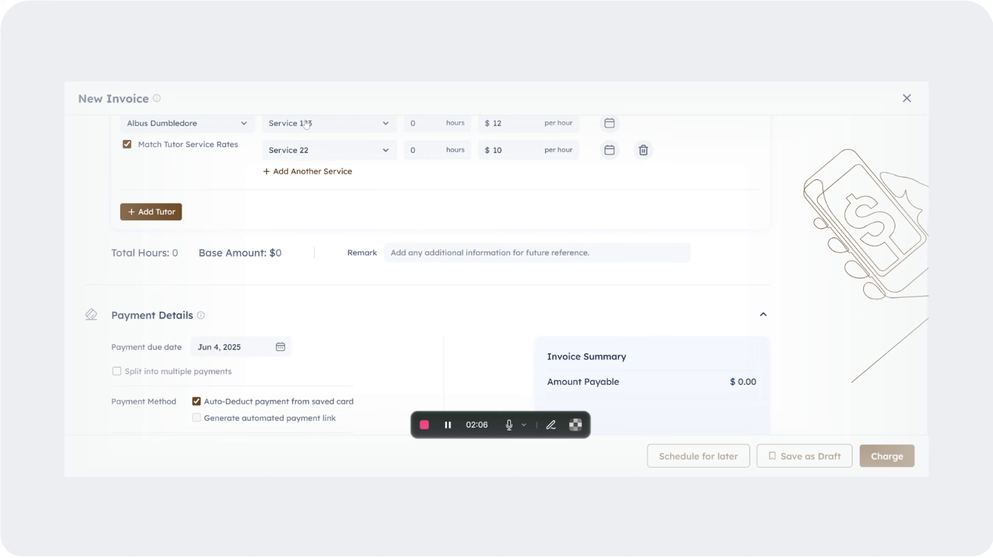
scroll(217, 159, "up", 1)
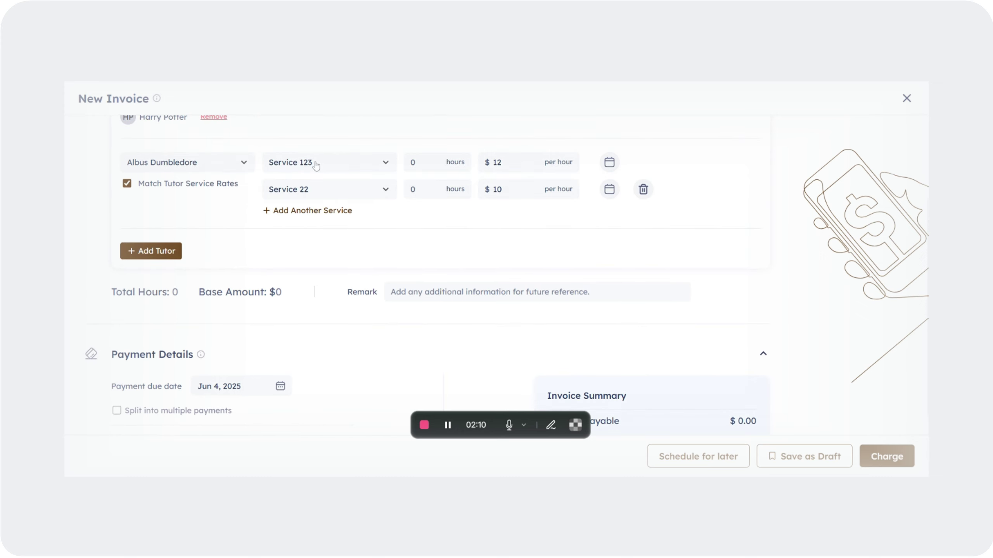
Add a session for Service 123 on Jun 2, 2025 and save it.
left_click(610, 163)
scroll(507, 259, "down", 1)
scroll(508, 257, "up", 1)
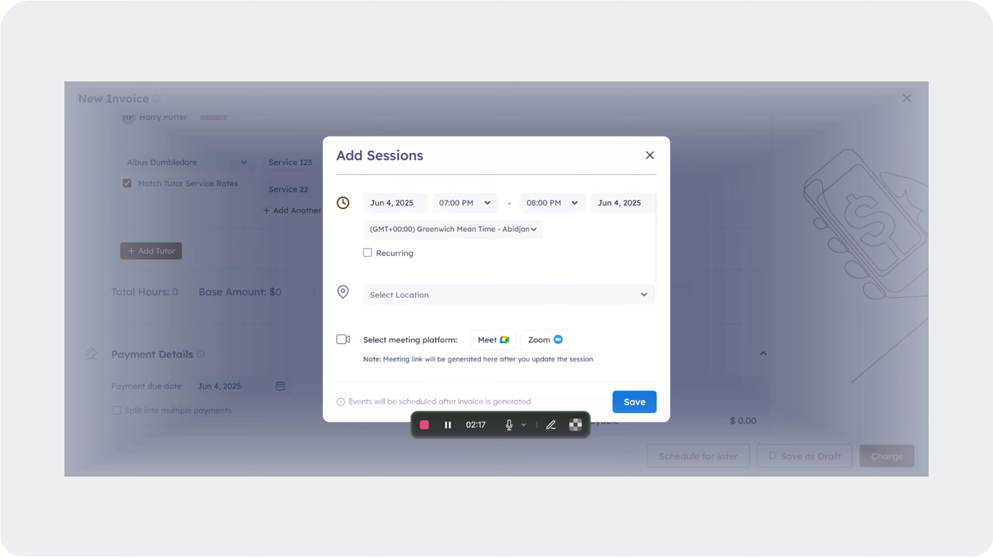
left_click(394, 209)
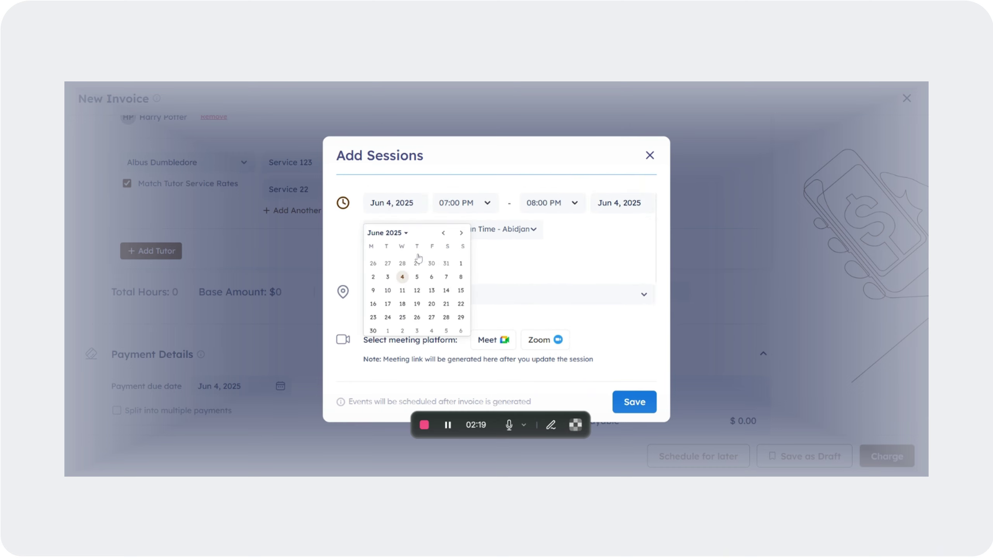
left_click(373, 277)
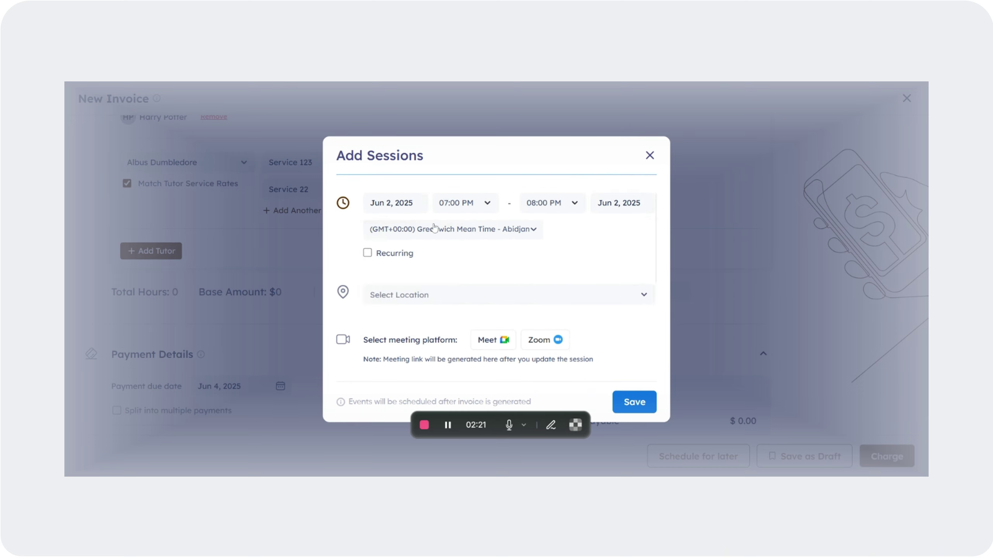
left_click(619, 399)
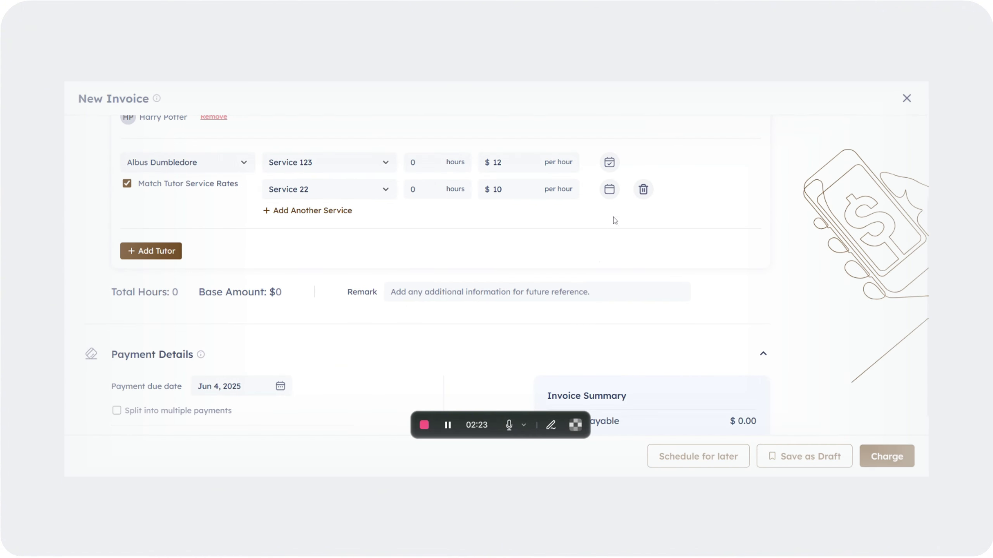
Add a session for Service 22 on Jun 3, 2025 and save it.
left_click(612, 192)
left_click(410, 209)
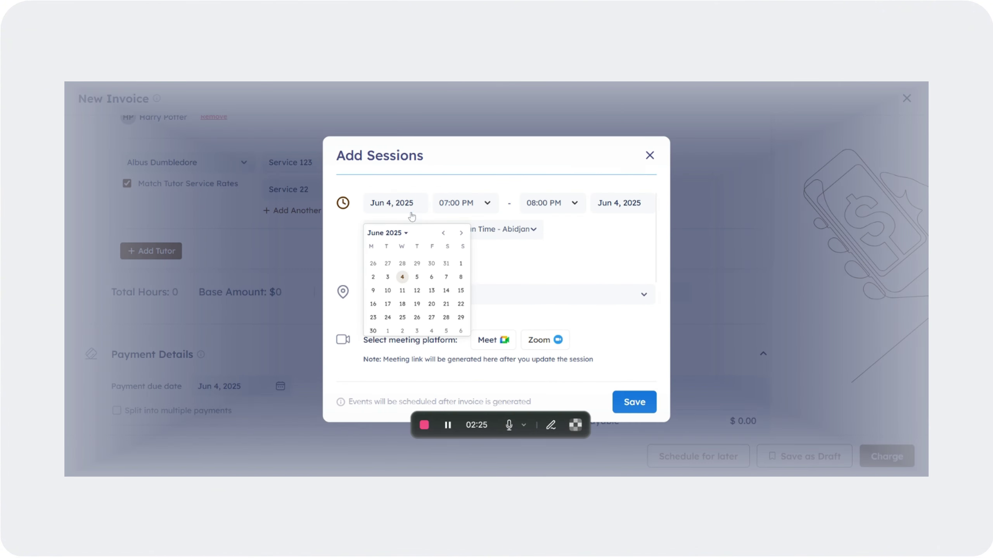
left_click(388, 278)
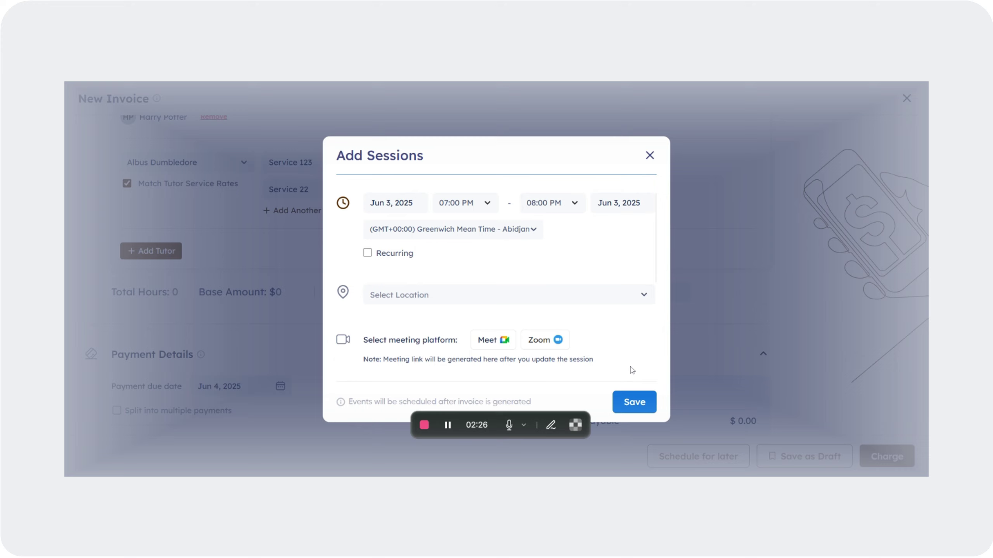
left_click(633, 401)
Set the hours to 29 for Service 123 and 14 for Service 22.
scroll(568, 187, "down", 1)
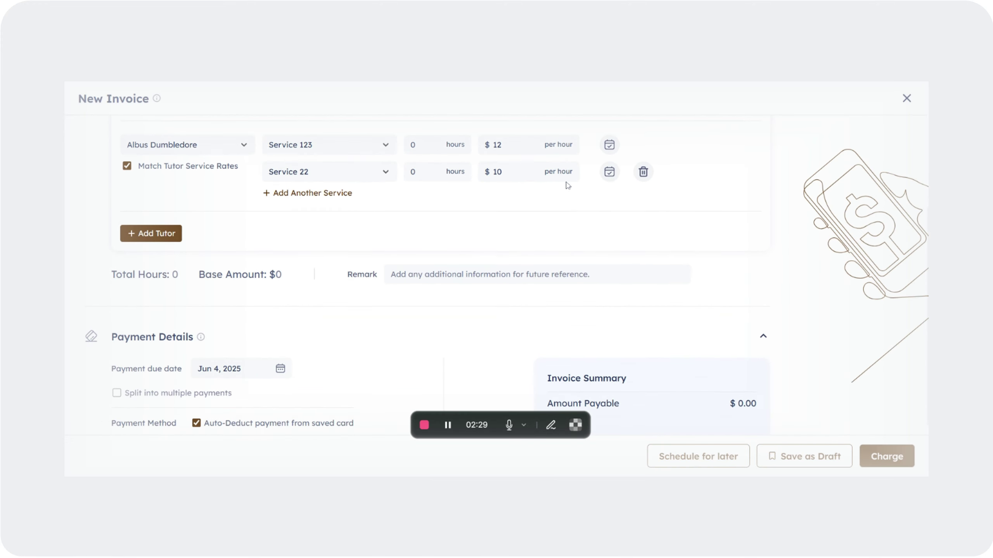
scroll(595, 189, "down", 5)
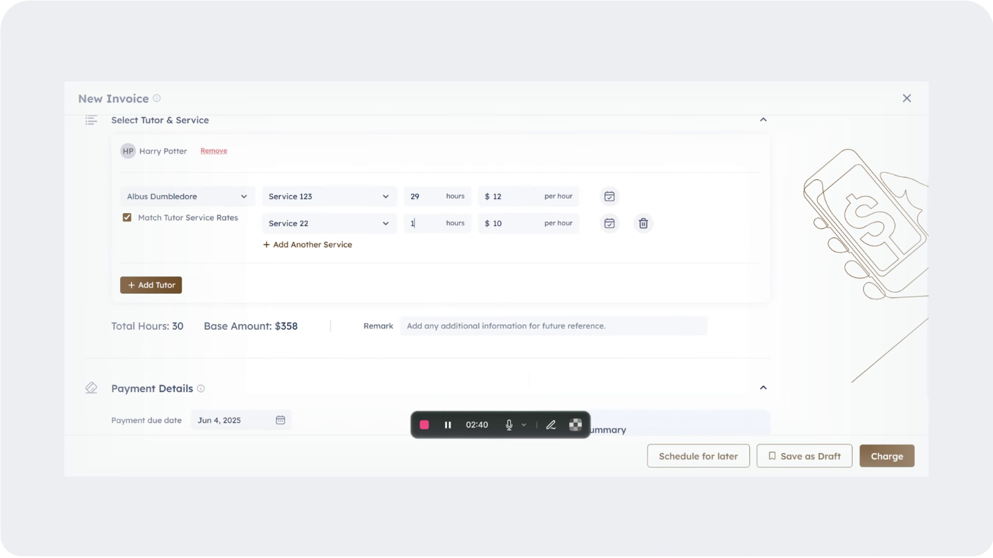
type("4")
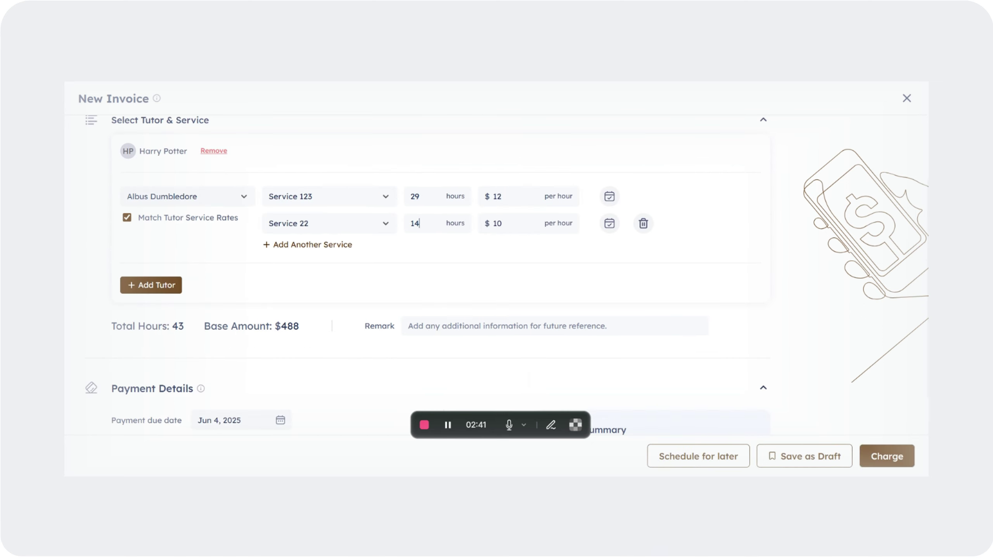
Split the invoice into multiple payments and set the second payment's date to Jun 12, 2025.
scroll(422, 246, "down", 3)
scroll(362, 266, "down", 1)
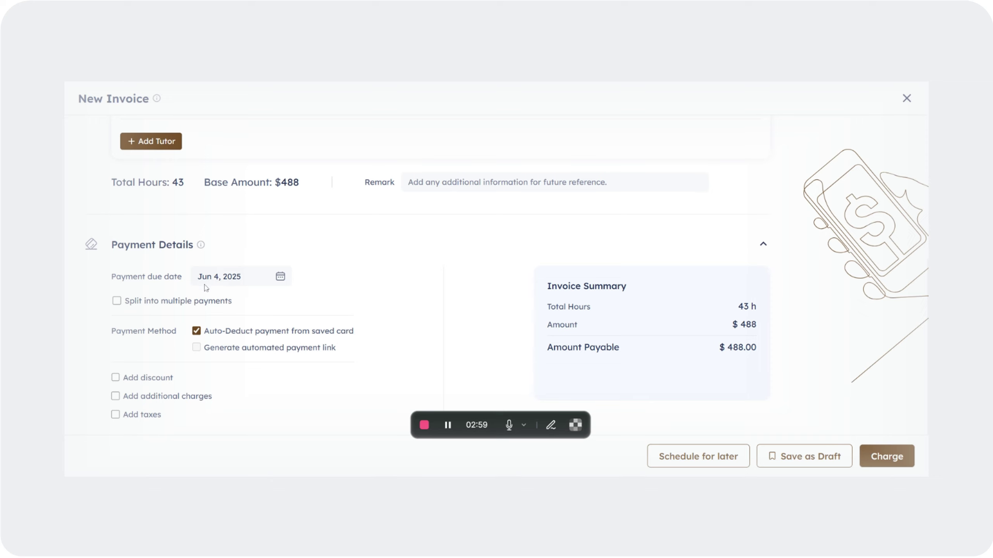
left_click(116, 300)
scroll(200, 279, "down", 2)
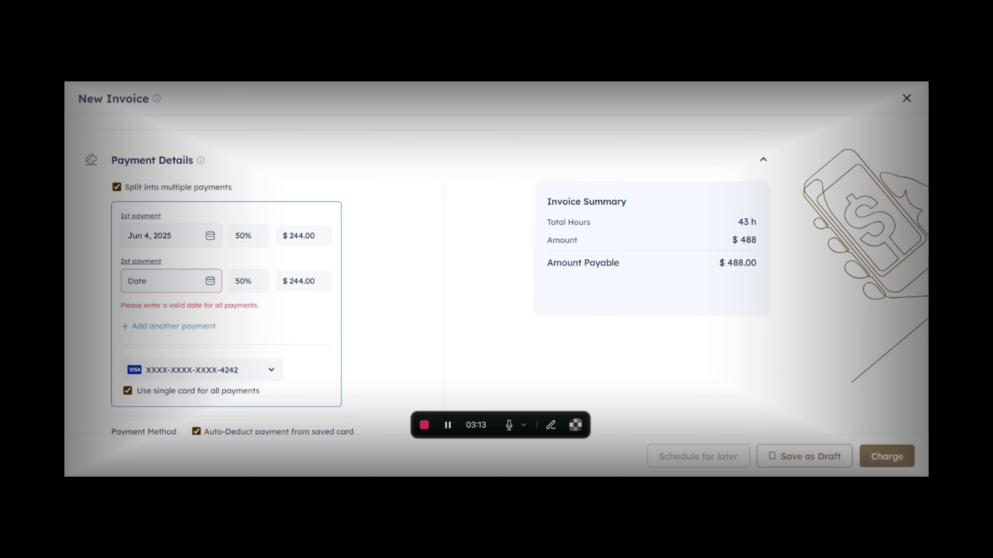
left_click(209, 283)
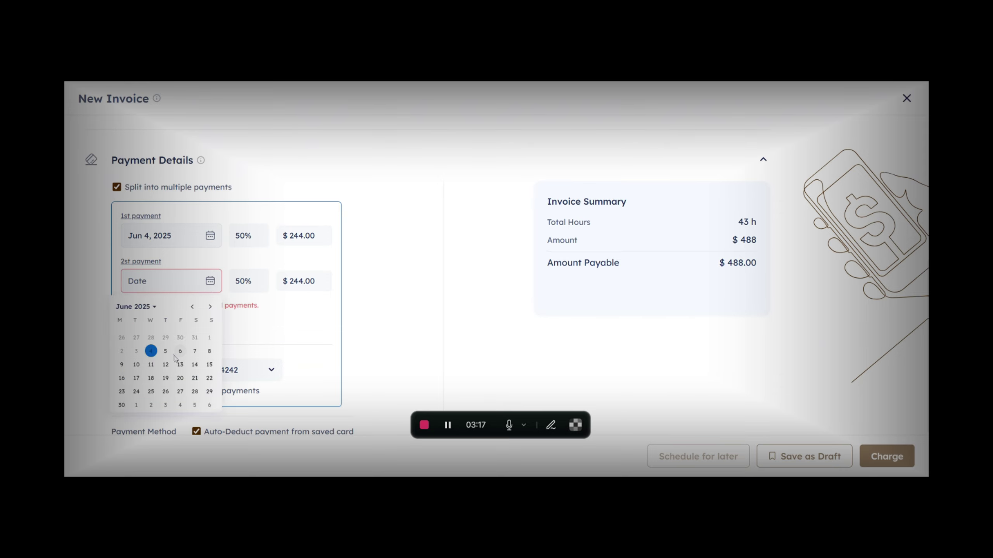
left_click(166, 364)
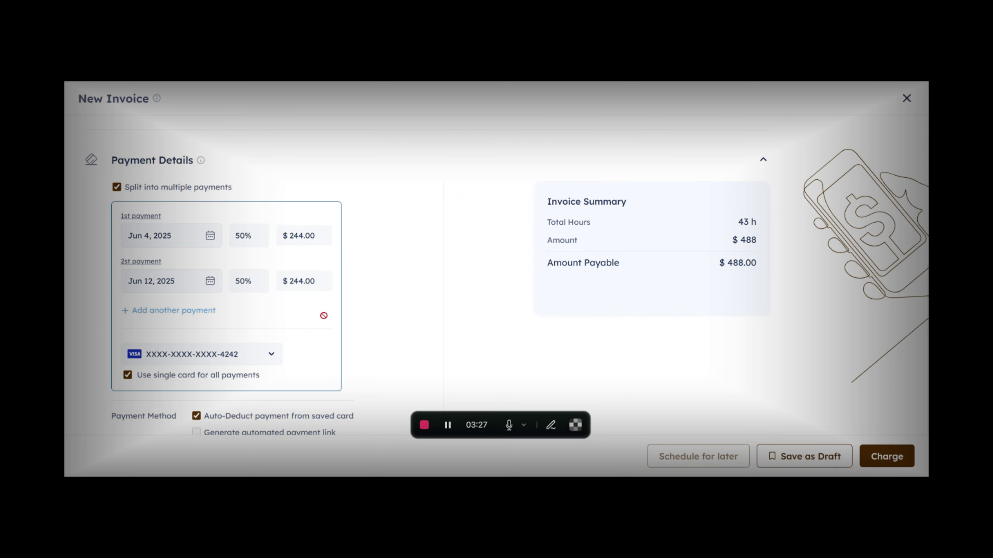
Add a discount to the invoice's payment details with a discount rate of 2%.
scroll(288, 344, "down", 2)
scroll(259, 342, "down", 1)
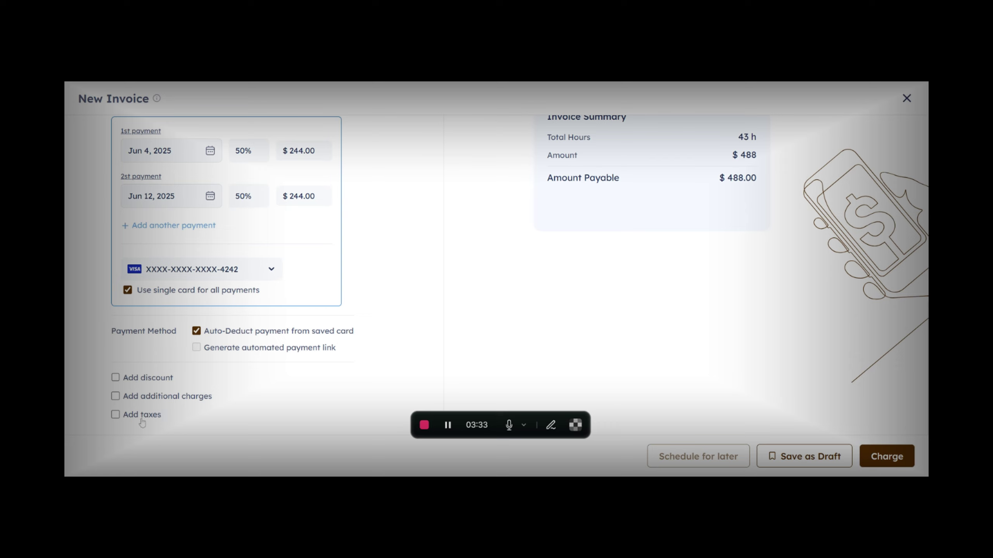
left_click(115, 378)
scroll(167, 391, "down", 1)
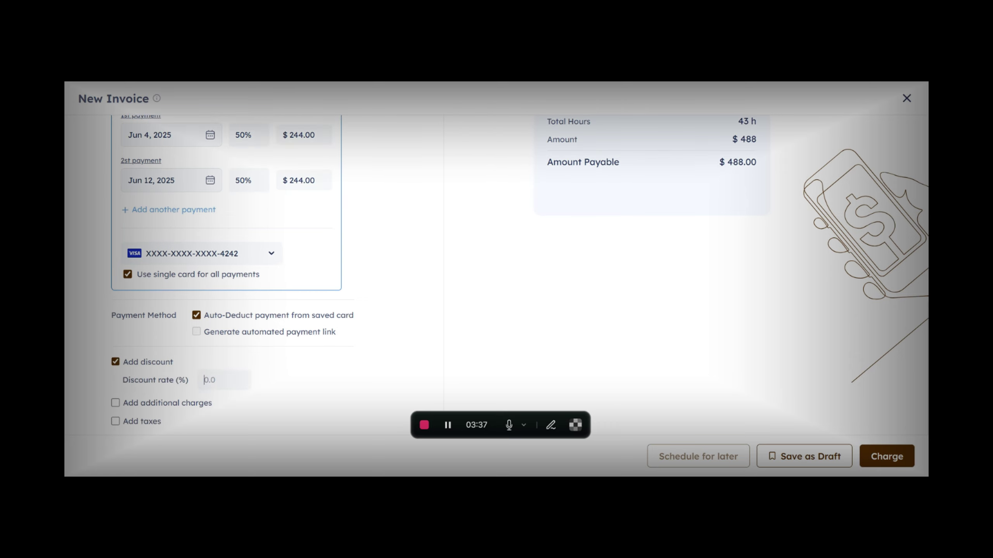
type("2")
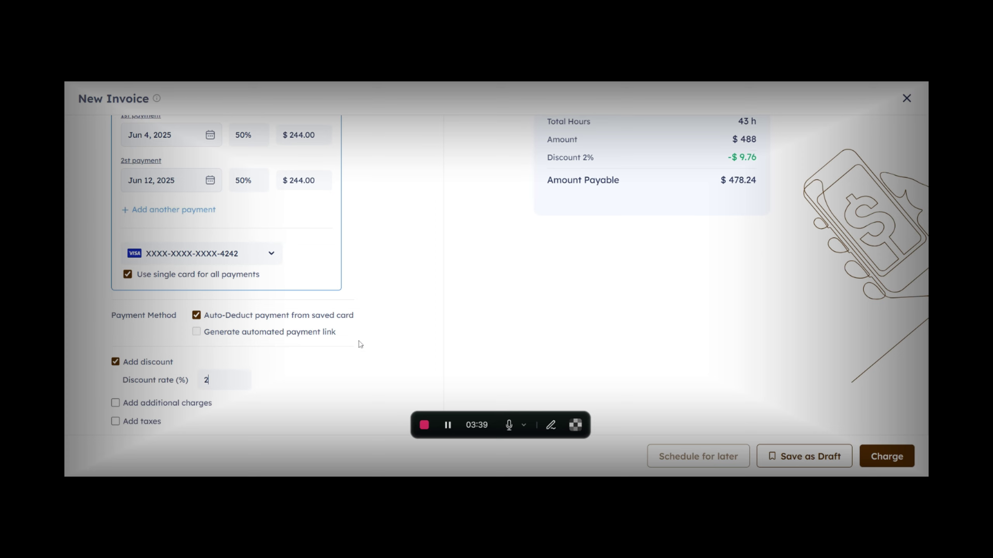
Review the invoice summary and the entered invoice details, and charge the invoice.
scroll(360, 344, "up", 5)
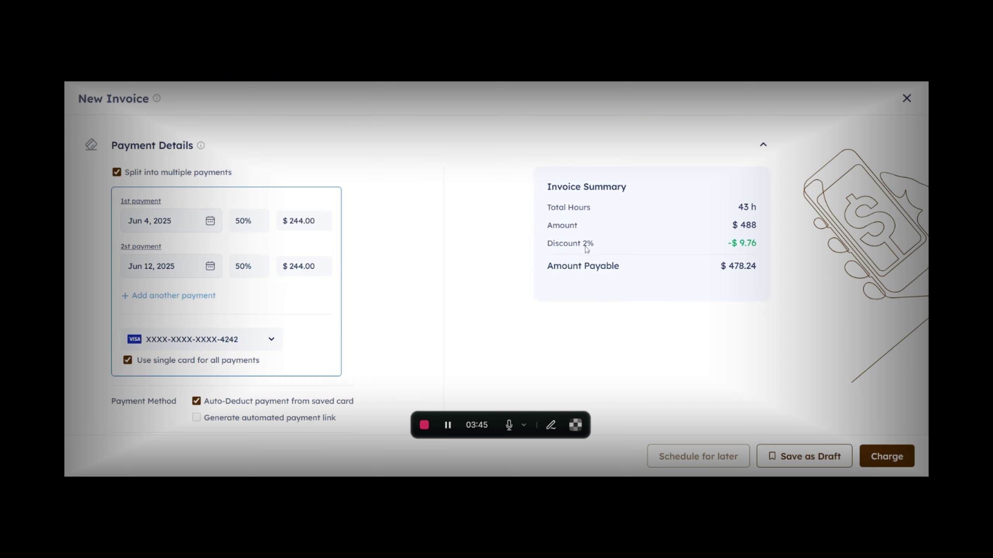
scroll(715, 239, "down", 3)
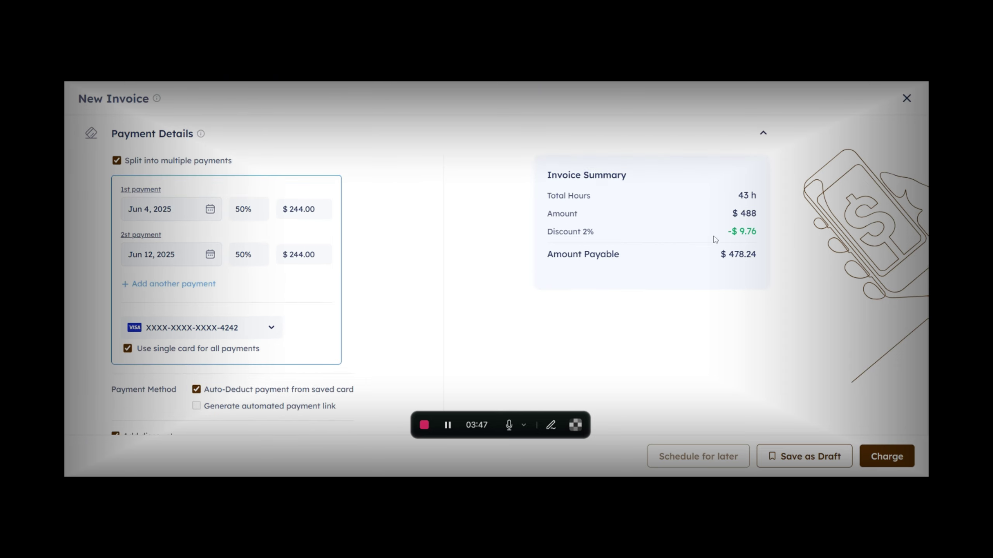
scroll(509, 220, "up", 10)
scroll(510, 219, "up", 4)
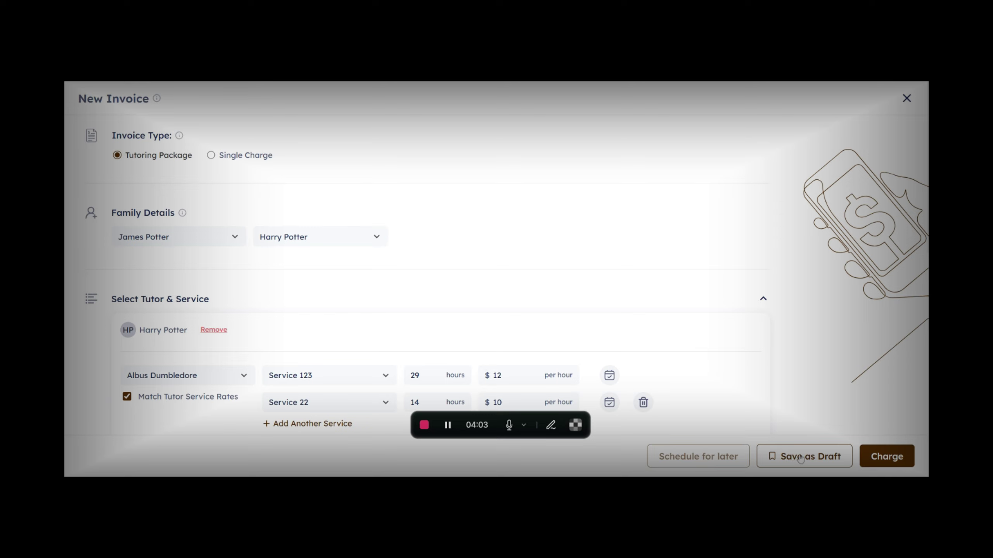
left_click(885, 455)
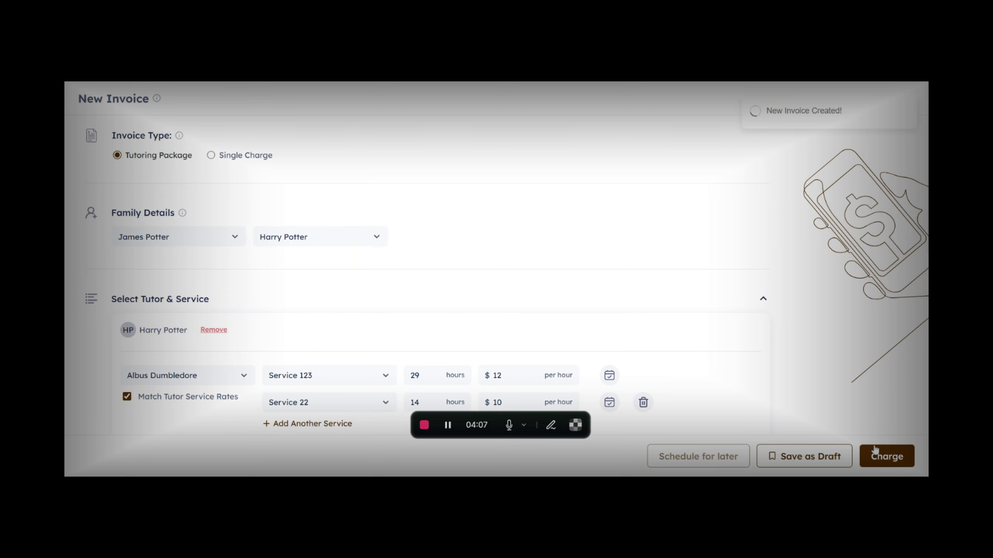